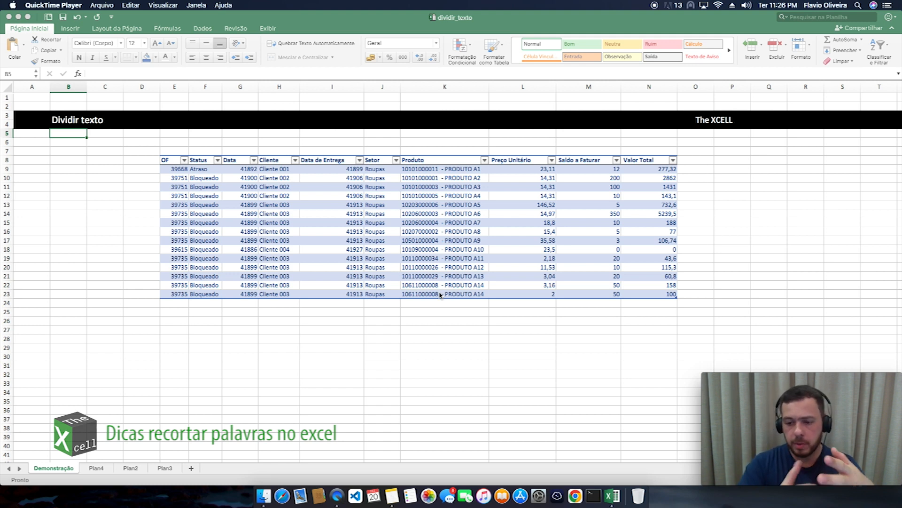
pyautogui.click(440, 169)
pyautogui.moveTo(441, 169); pyautogui.dragTo(444, 295)
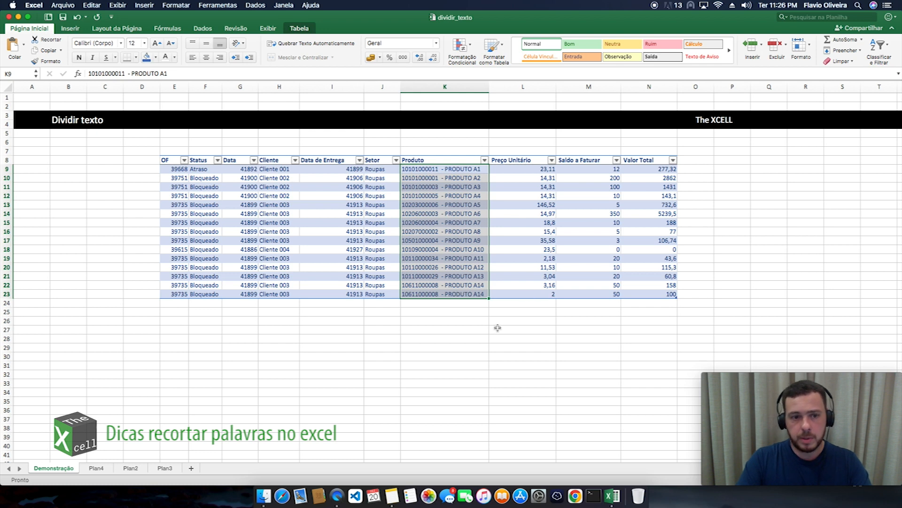
pyautogui.click(467, 230)
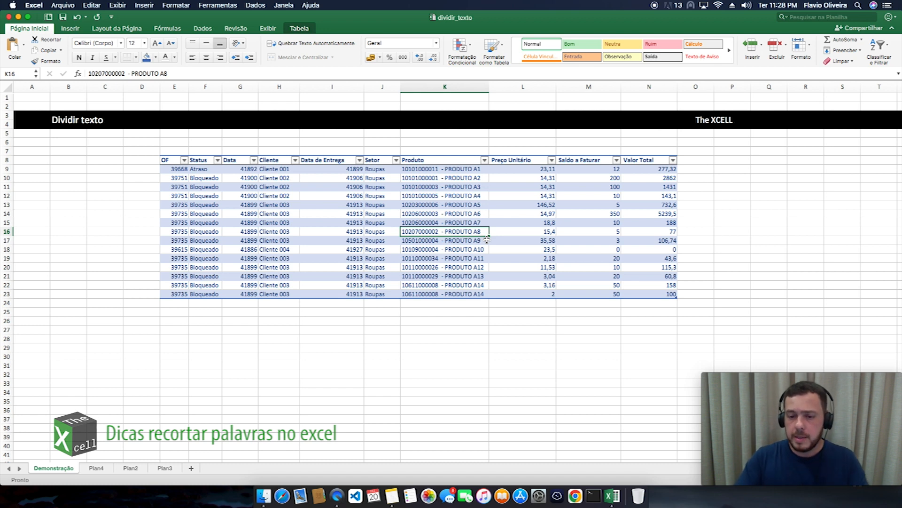
# Enter =PROCURAR("-";[@[Produto ]]) in O9 to locate the hyphen in each product entry.
pyautogui.click(689, 168)
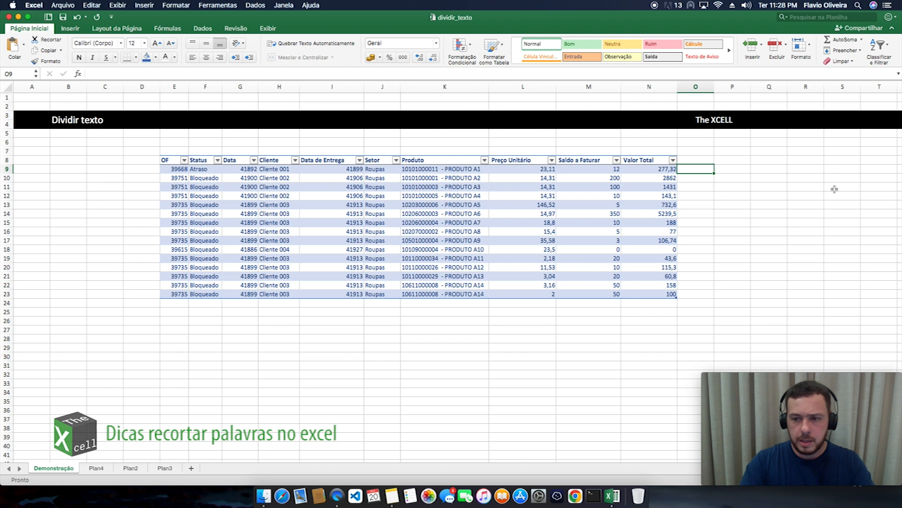
pyautogui.write('=procu')
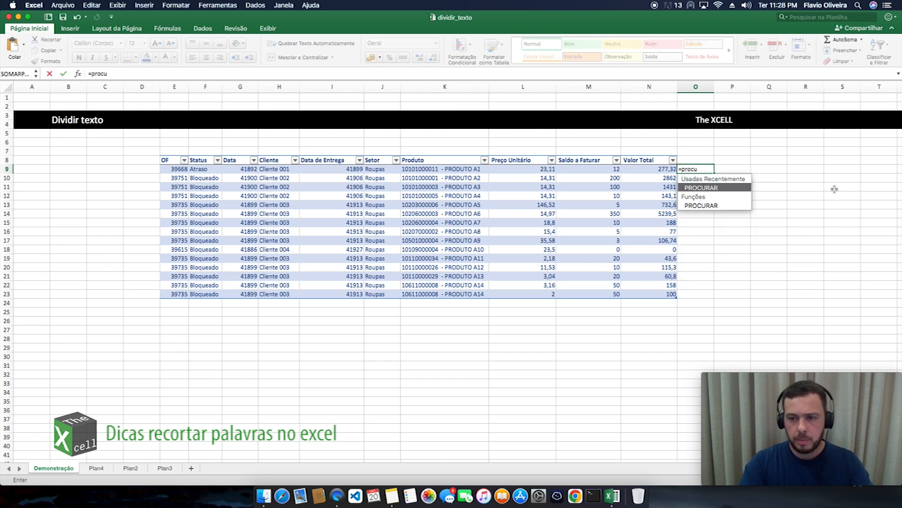
pyautogui.doubleClick(705, 188)
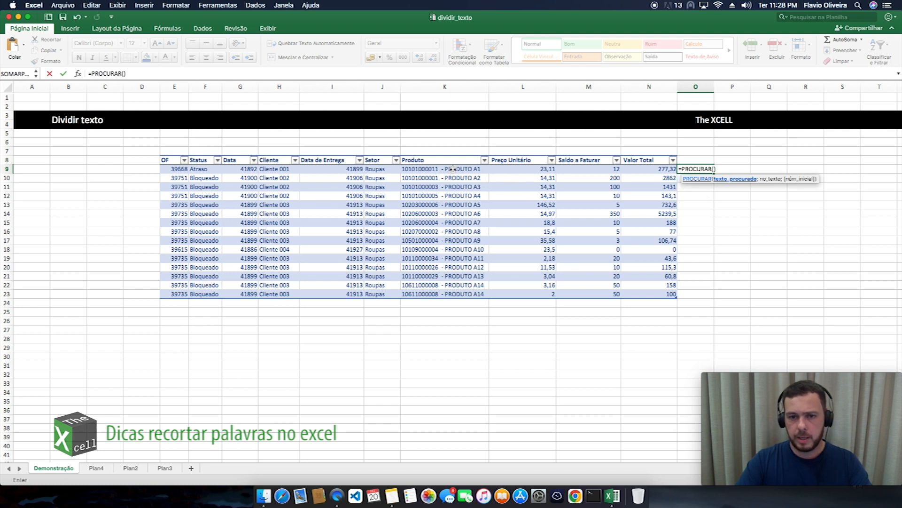
pyautogui.write('"')
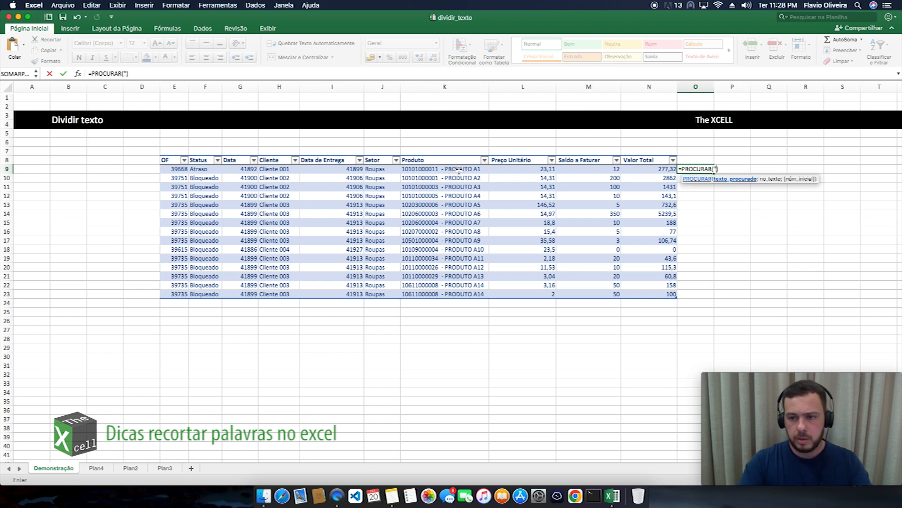
pyautogui.write('-')
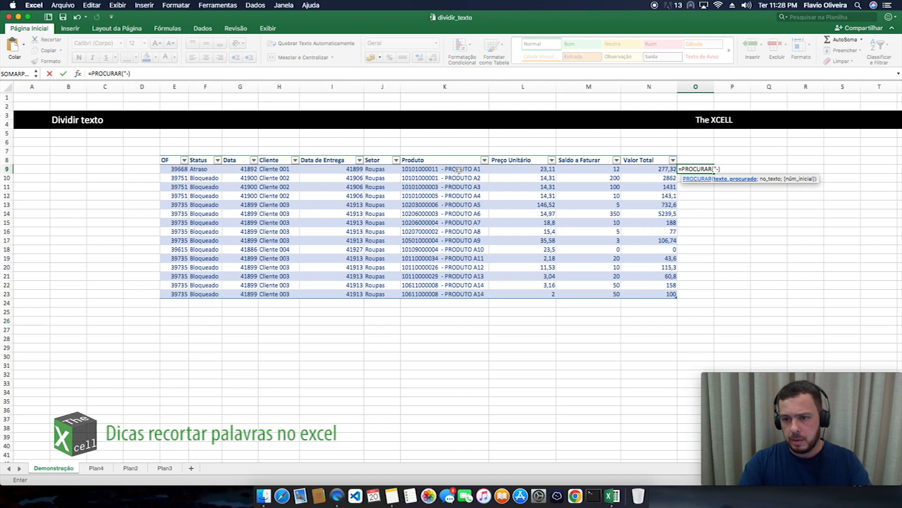
pyautogui.write('"')
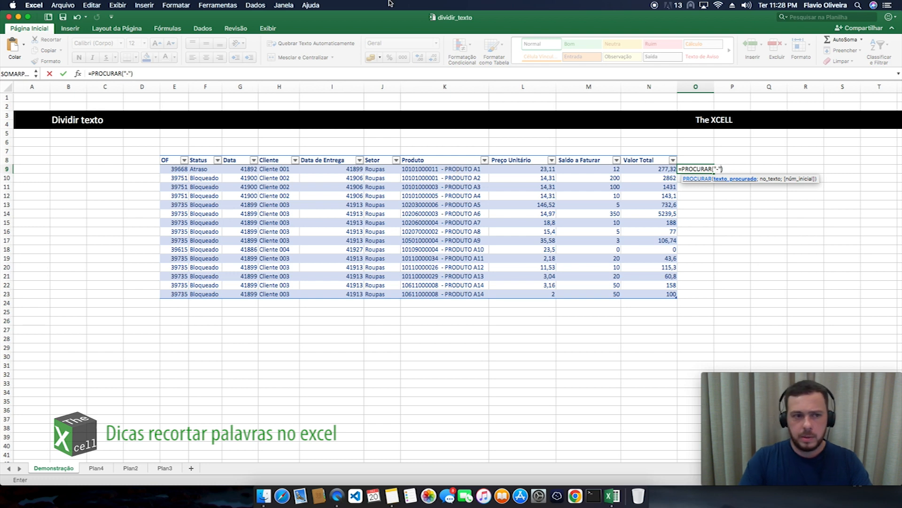
pyautogui.click(127, 74)
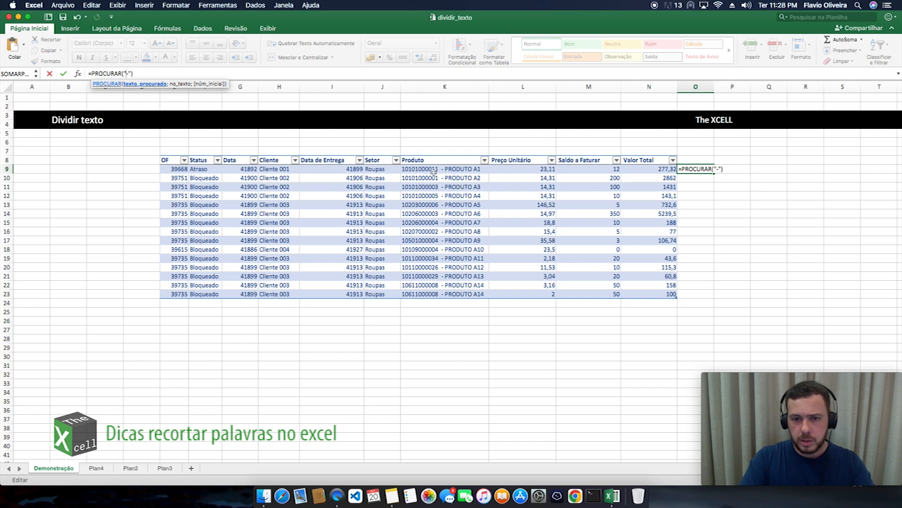
pyautogui.press('BackSpace')
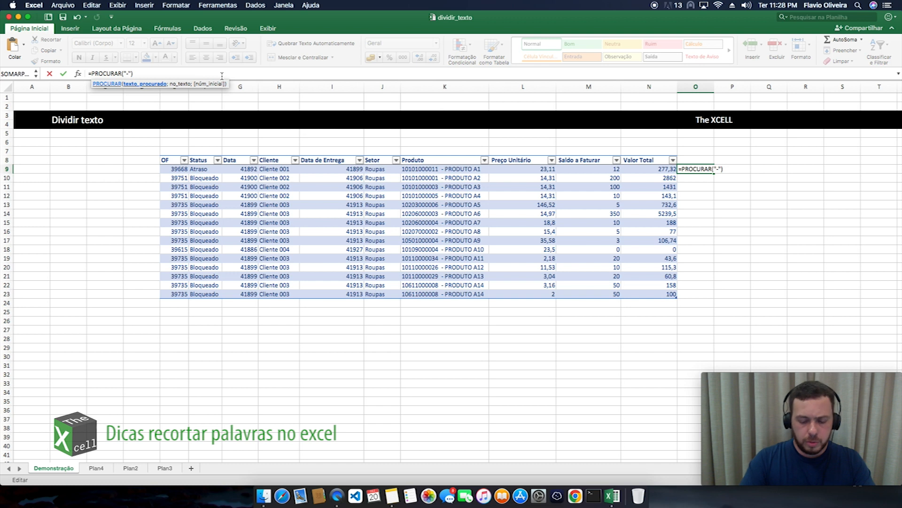
pyautogui.write(';')
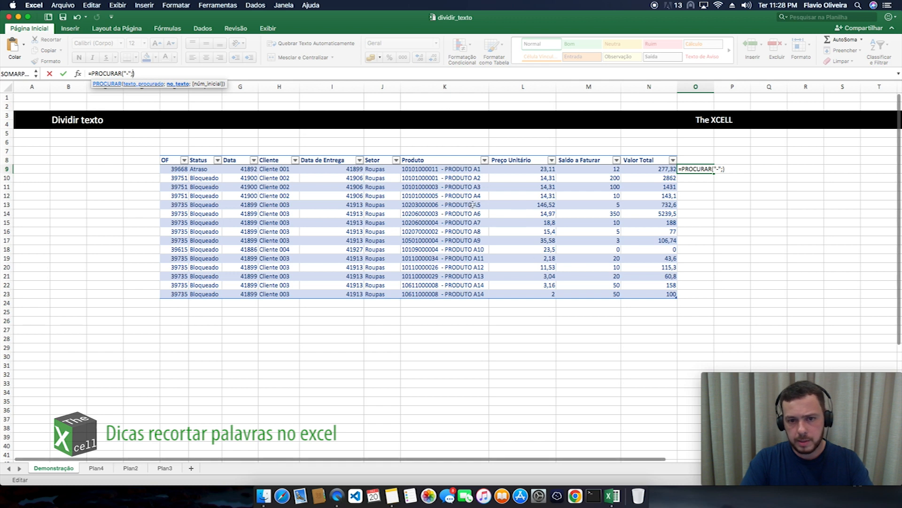
pyautogui.click(433, 169)
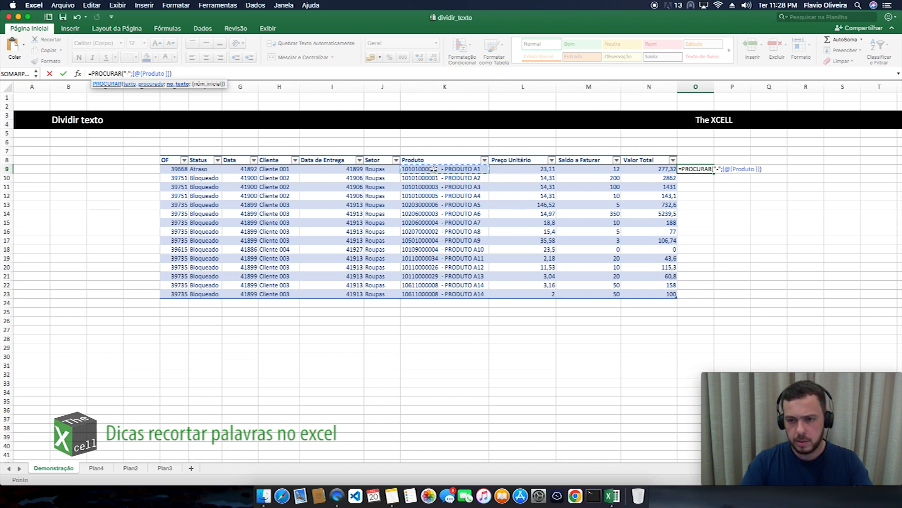
pyautogui.press('Return')
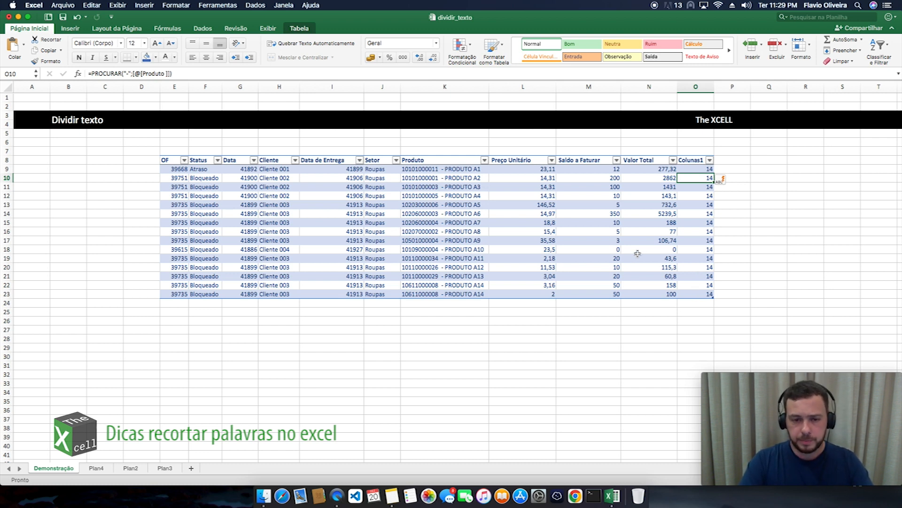
pyautogui.click(700, 171)
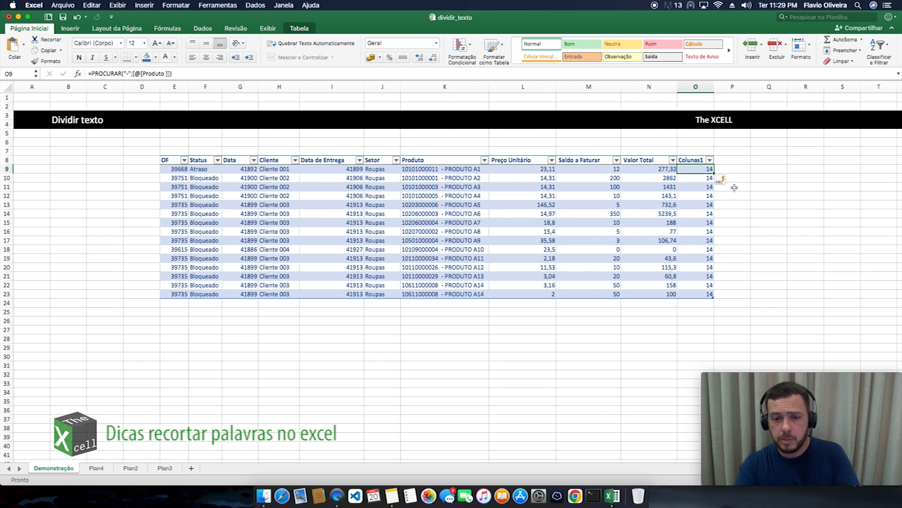
# Add a table column in P with the header "codigo do produto" in P8.
pyautogui.click(729, 160)
pyautogui.write('codigo do produto')
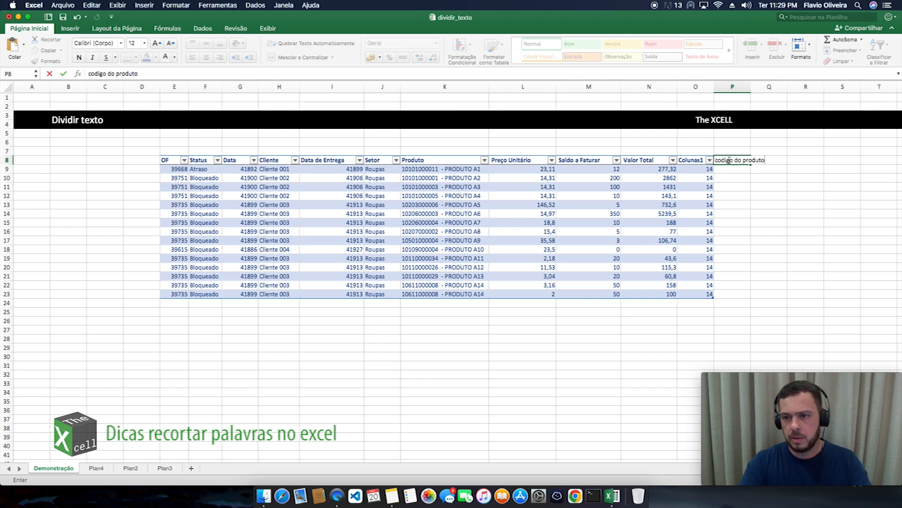
pyautogui.press('Return')
pyautogui.write('=')
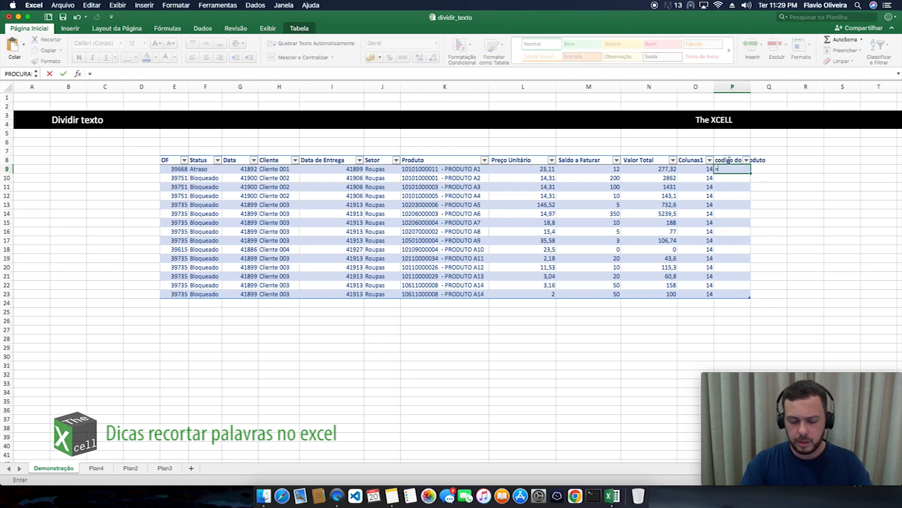
pyautogui.write('es')
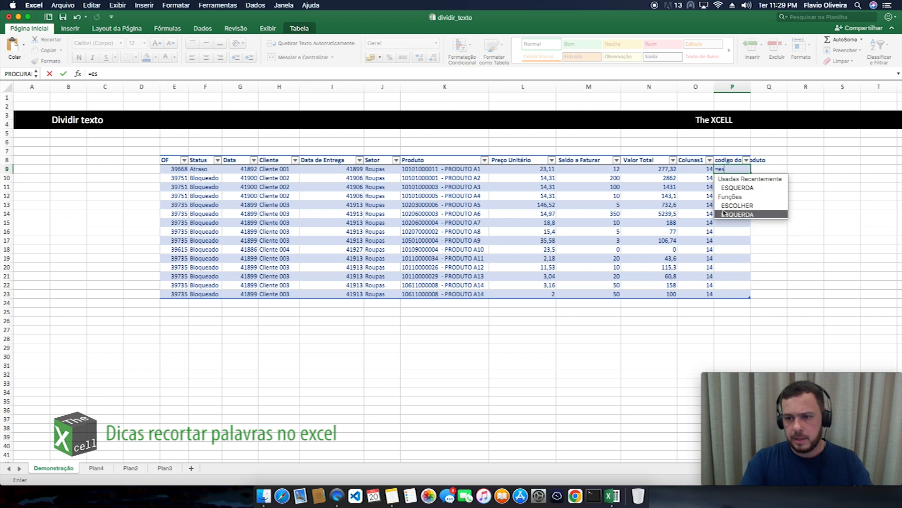
pyautogui.click(737, 188)
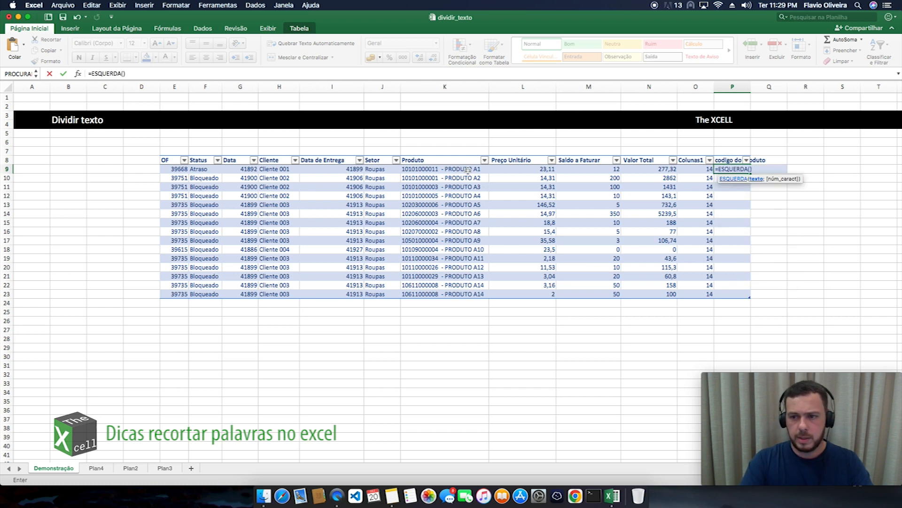
pyautogui.click(446, 170)
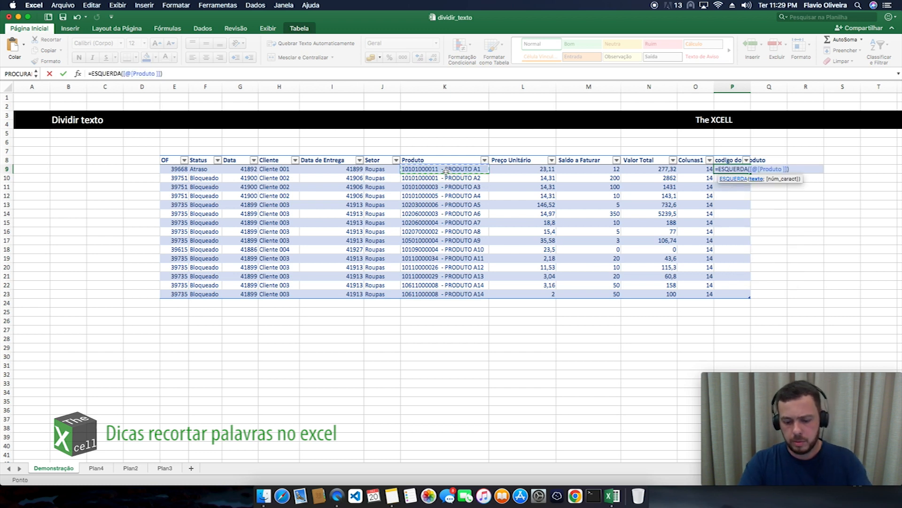
pyautogui.write(';')
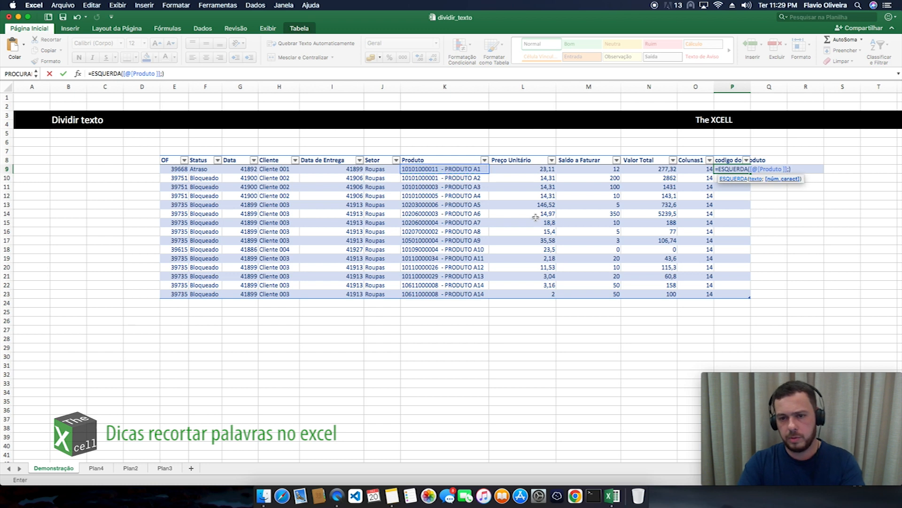
pyautogui.click(701, 169)
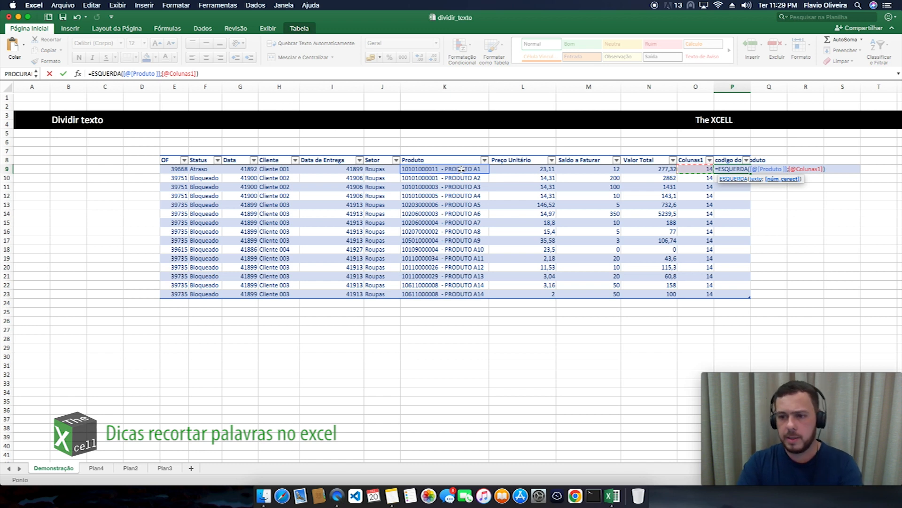
pyautogui.press('Return')
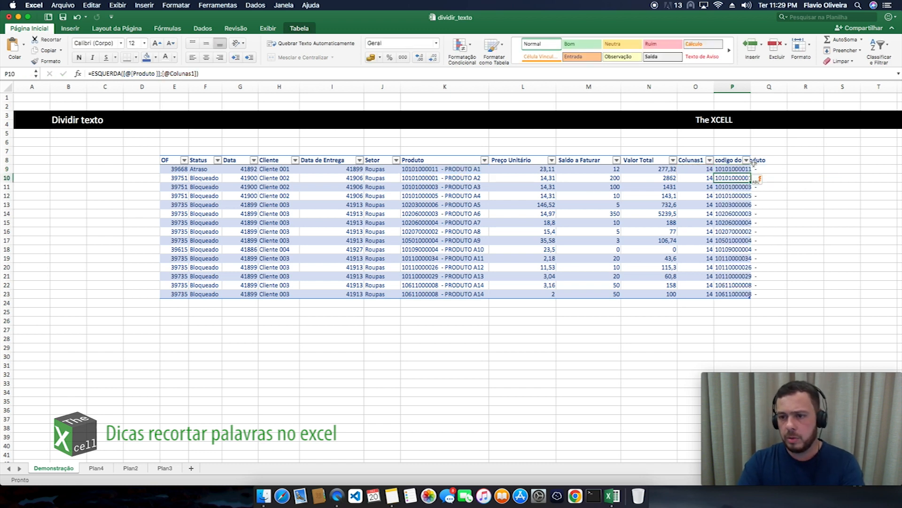
pyautogui.doubleClick(751, 87)
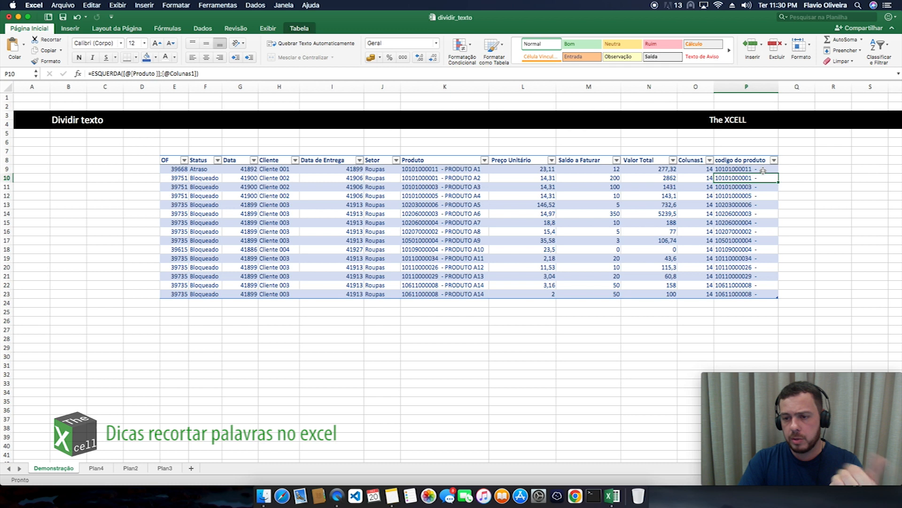
# Subtract 1 from the PROCURAR formula in O9 so the extracted code excludes the hyphen.
pyautogui.click(700, 170)
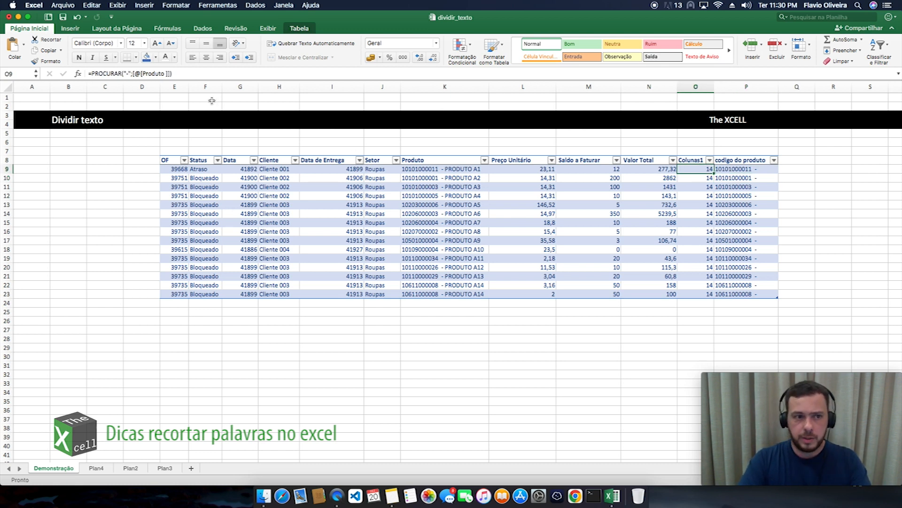
pyautogui.click(203, 74)
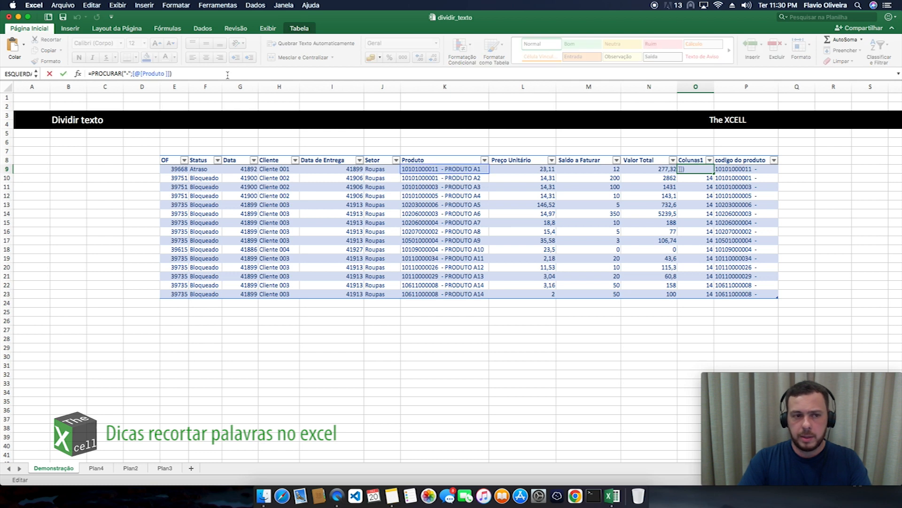
pyautogui.write('-1')
pyautogui.press('Return')
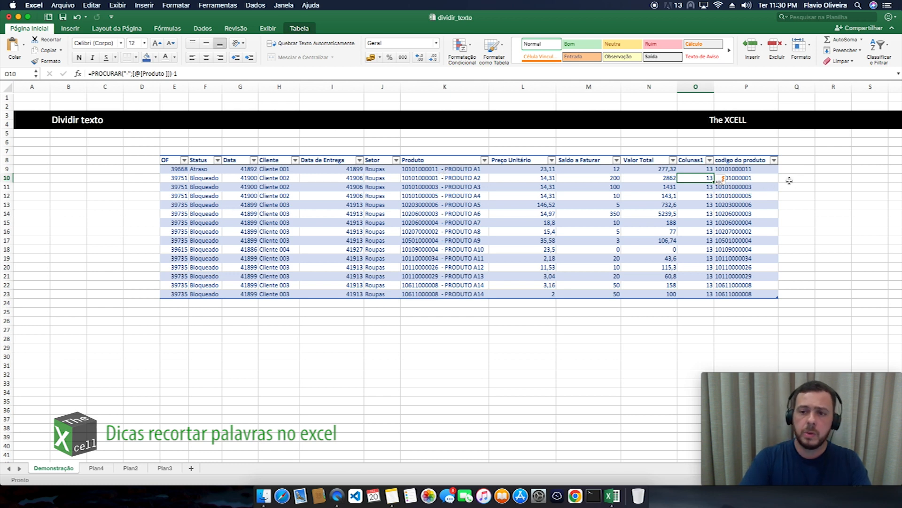
pyautogui.click(750, 170)
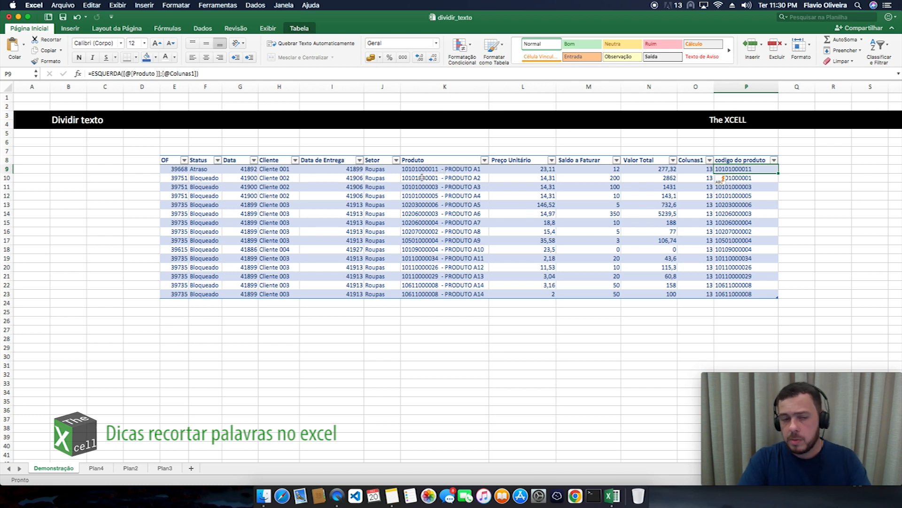
pyautogui.click(92, 74)
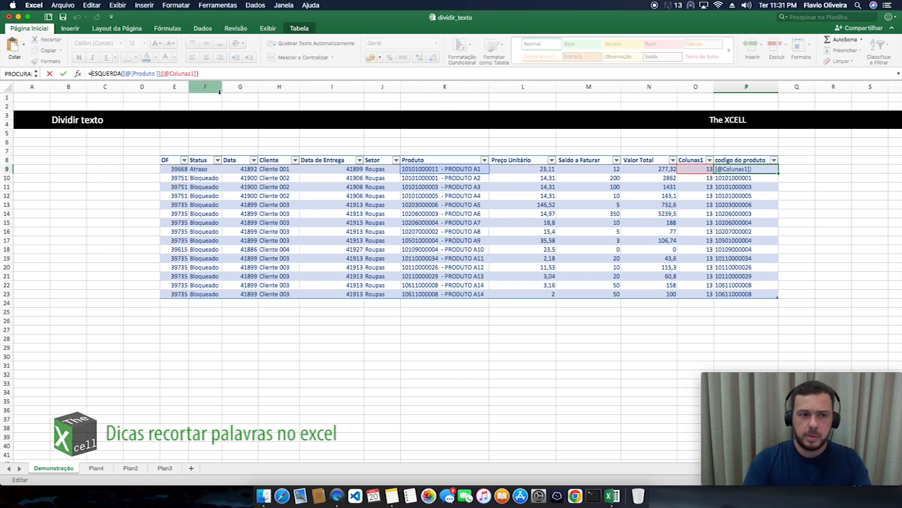
pyautogui.write('arr')
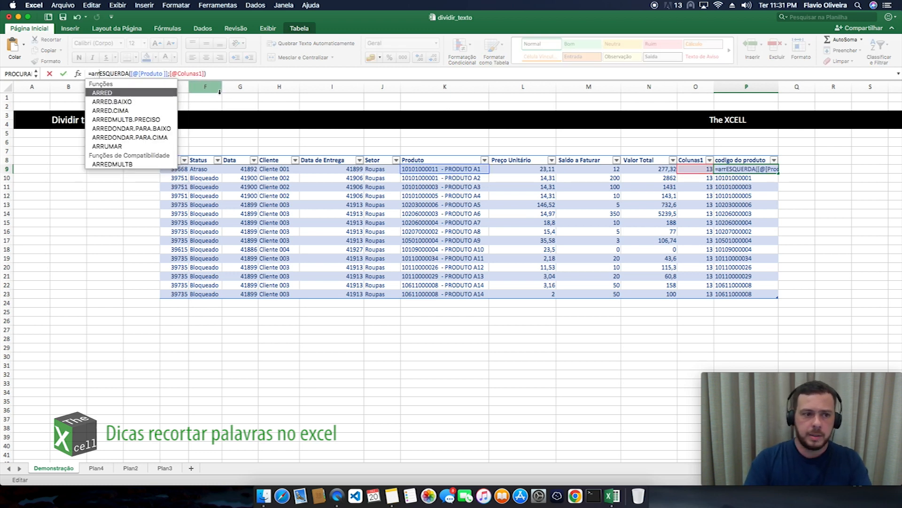
pyautogui.doubleClick(119, 147)
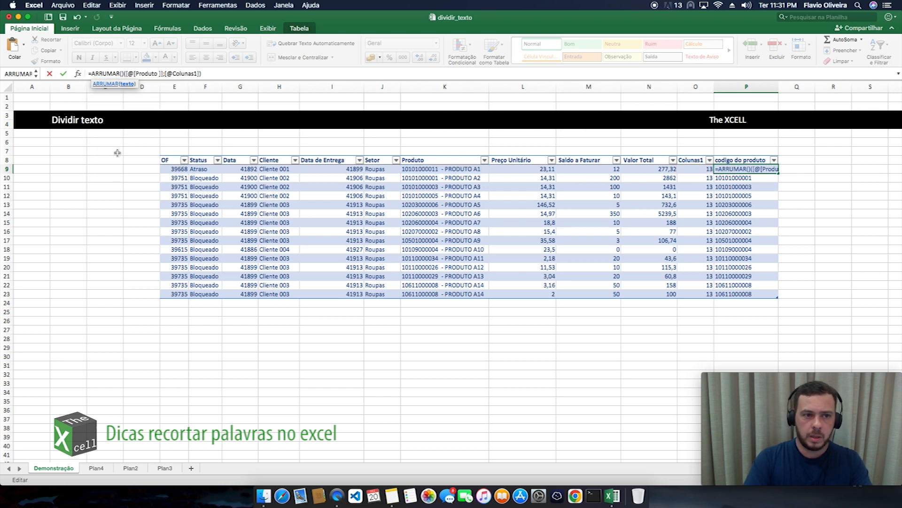
pyautogui.press('Delete')
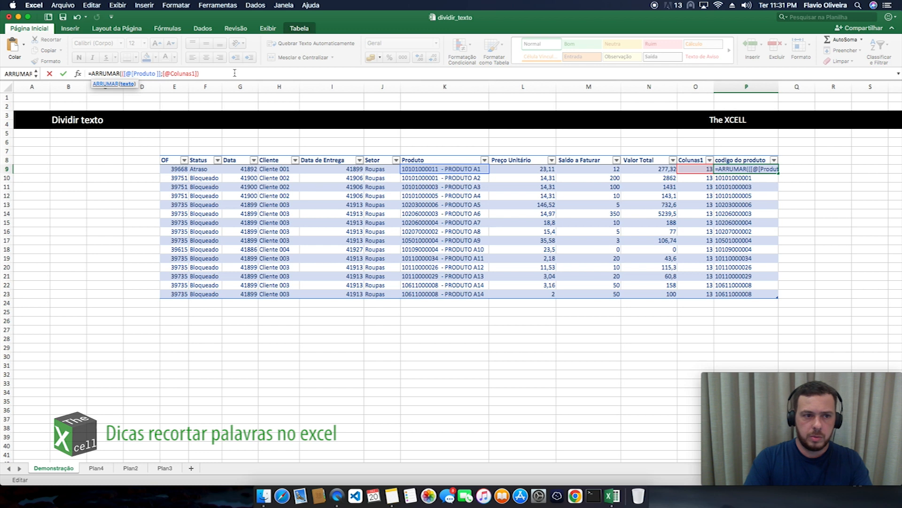
pyautogui.write('ESQ')
pyautogui.press('Tab')
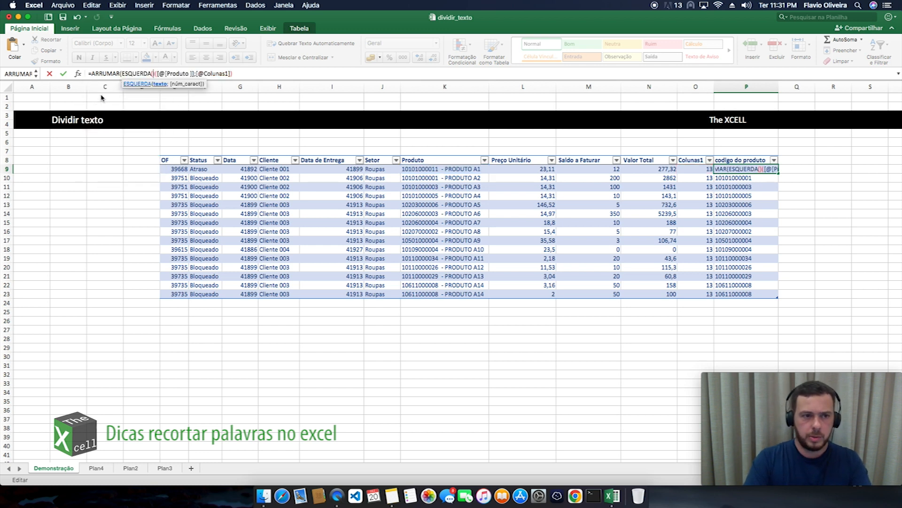
pyautogui.press('Delete')
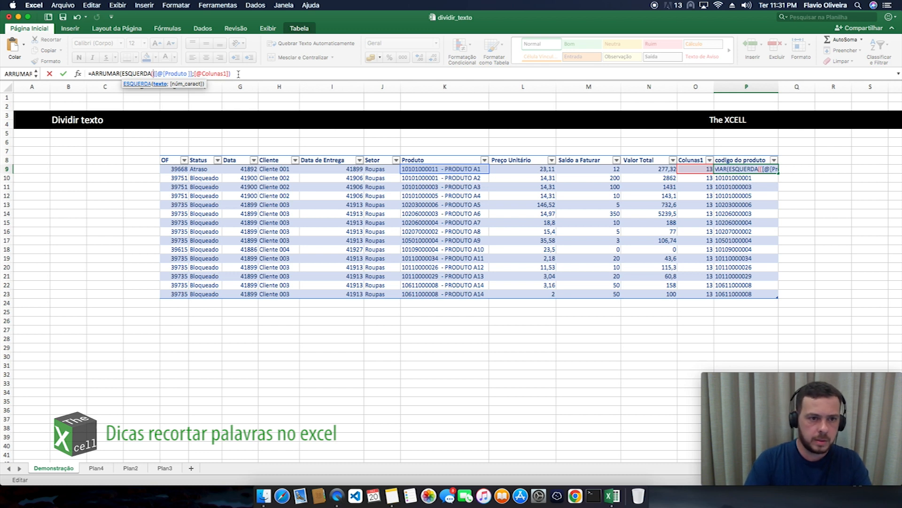
pyautogui.press('BackSpace')
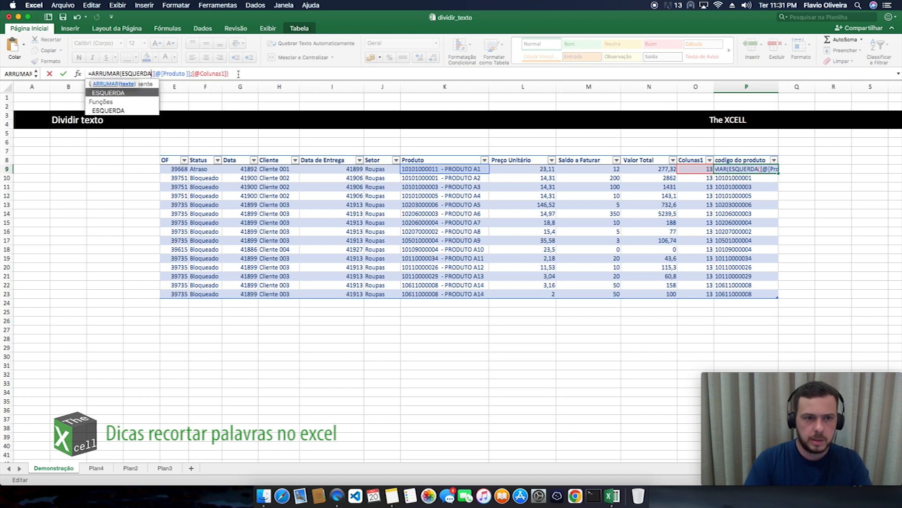
pyautogui.click(240, 75)
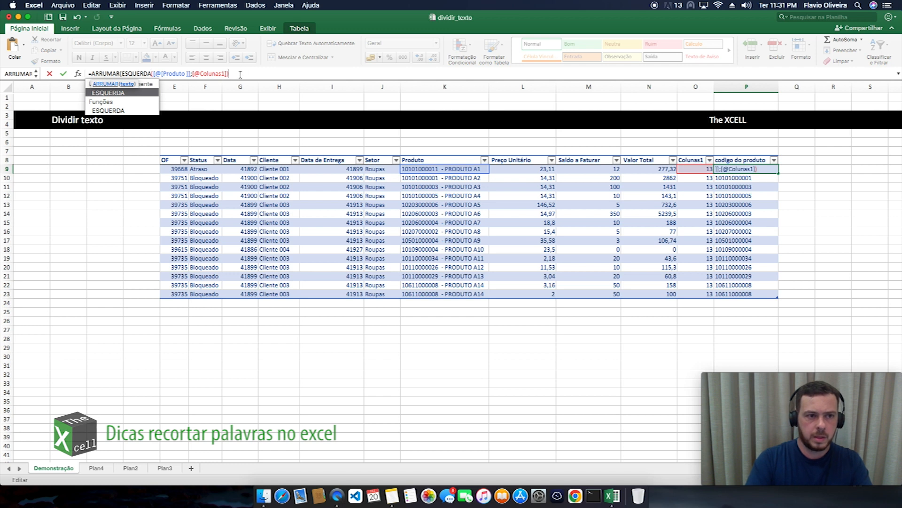
pyautogui.write(')')
pyautogui.press('Return')
pyautogui.press('Up')
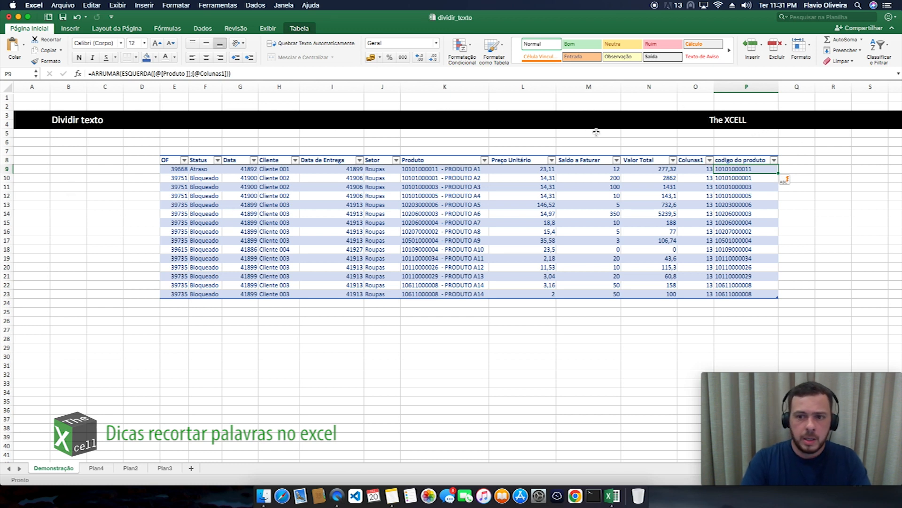
pyautogui.click(703, 169)
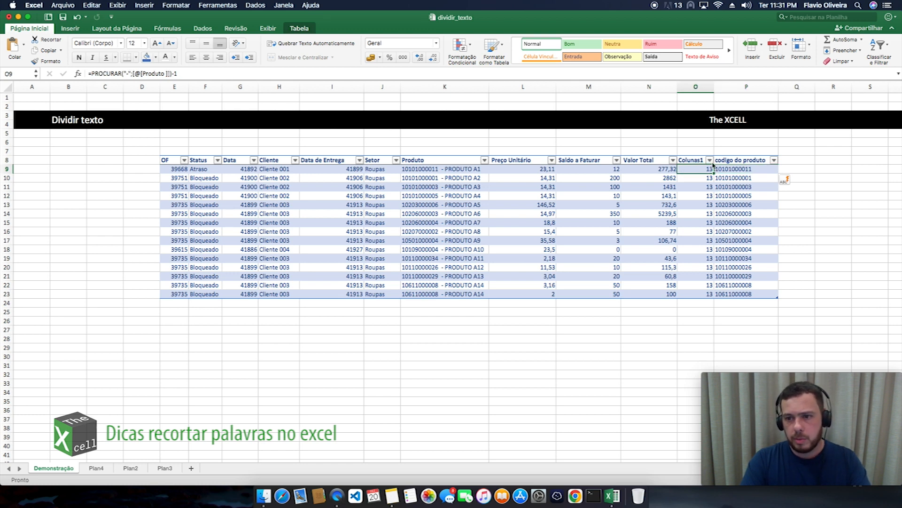
pyautogui.click(188, 74)
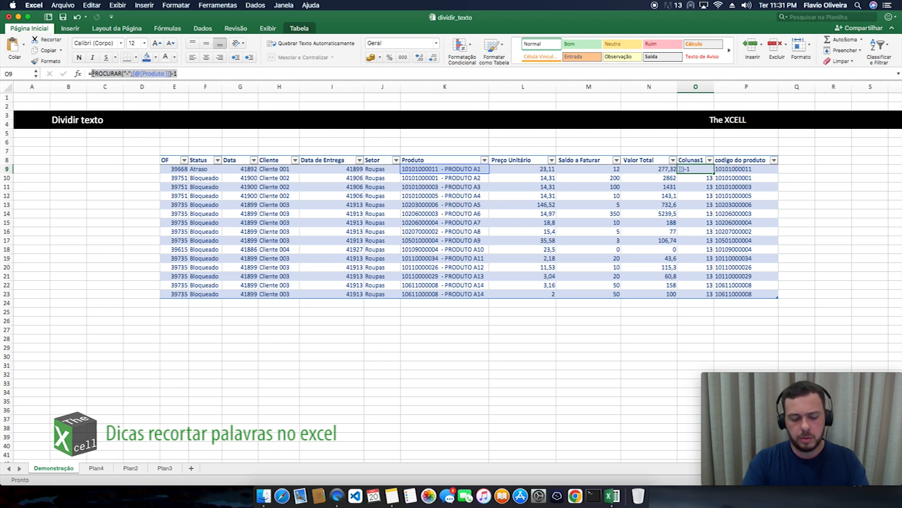
pyautogui.click(92, 74)
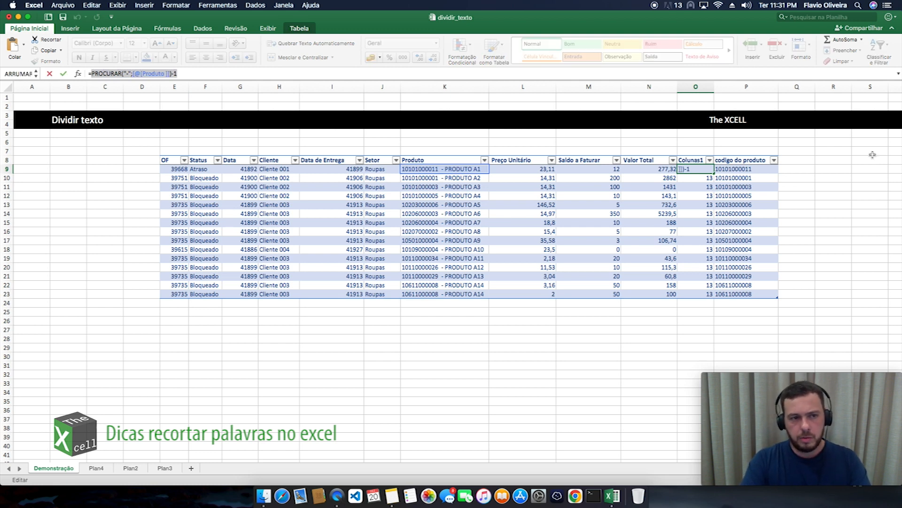
pyautogui.click(724, 172)
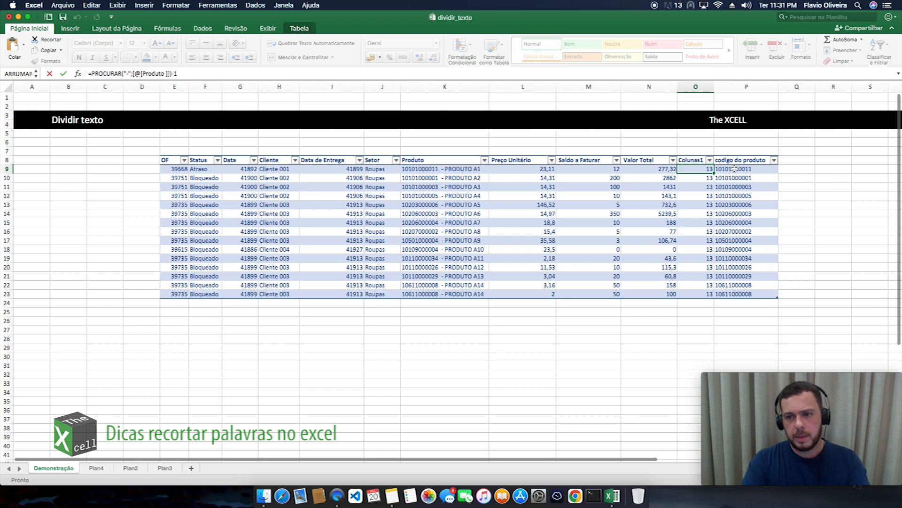
pyautogui.click(225, 73)
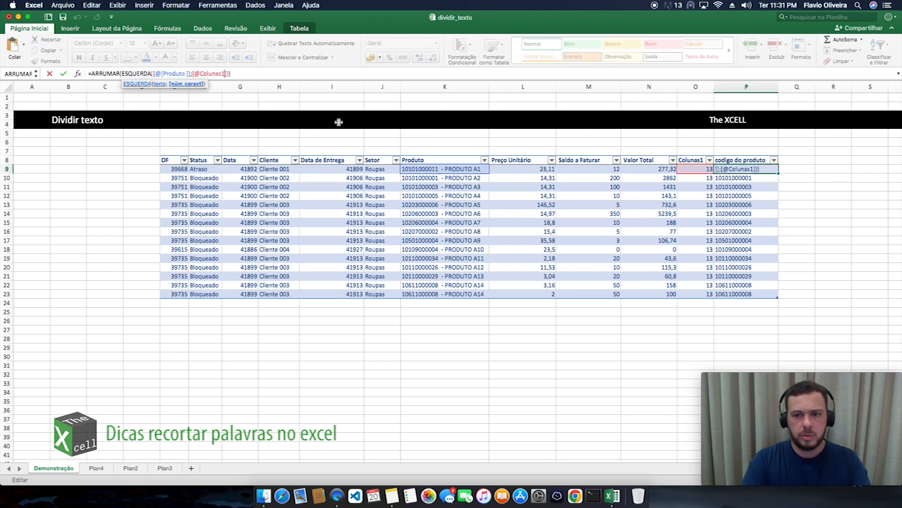
pyautogui.moveTo(192, 74); pyautogui.dragTo(228, 74)
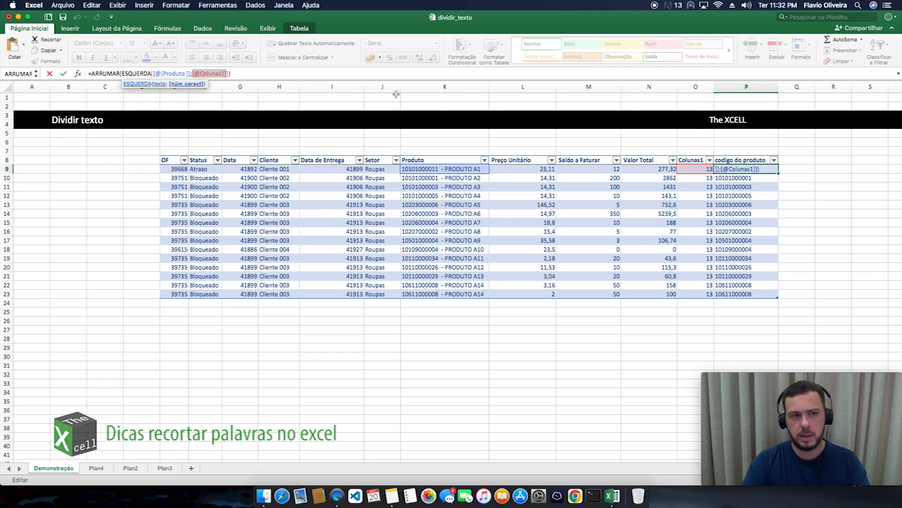
pyautogui.press('BackSpace')
pyautogui.write('PROCURAR("-";[@[Produto ]])-1')
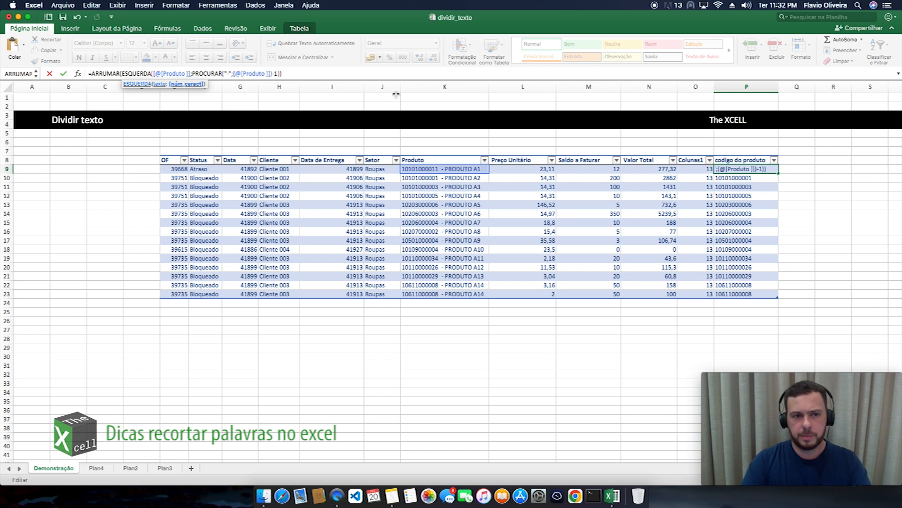
pyautogui.press('Return')
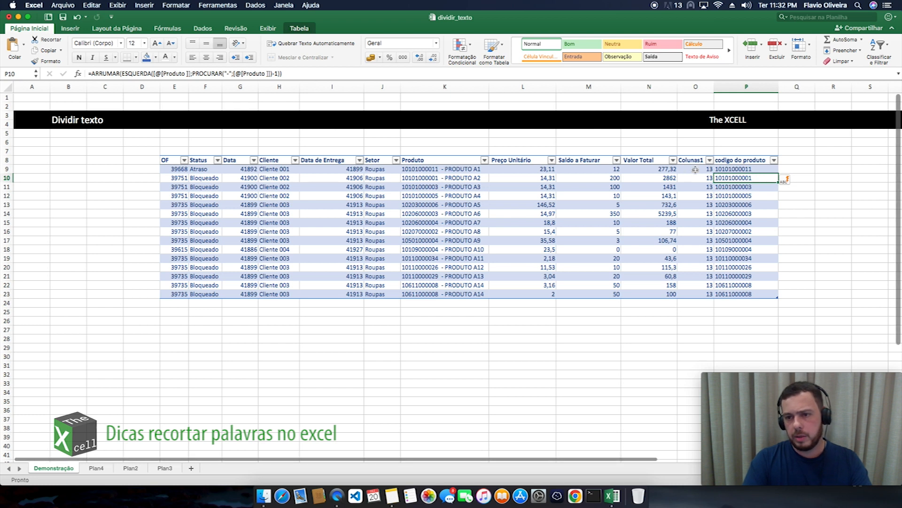
# Delete the helper column O (Colunas1) from the sheet and select the product codes in the remaining column.
pyautogui.click(696, 88)
pyautogui.rightClick(697, 87)
pyautogui.click(744, 142)
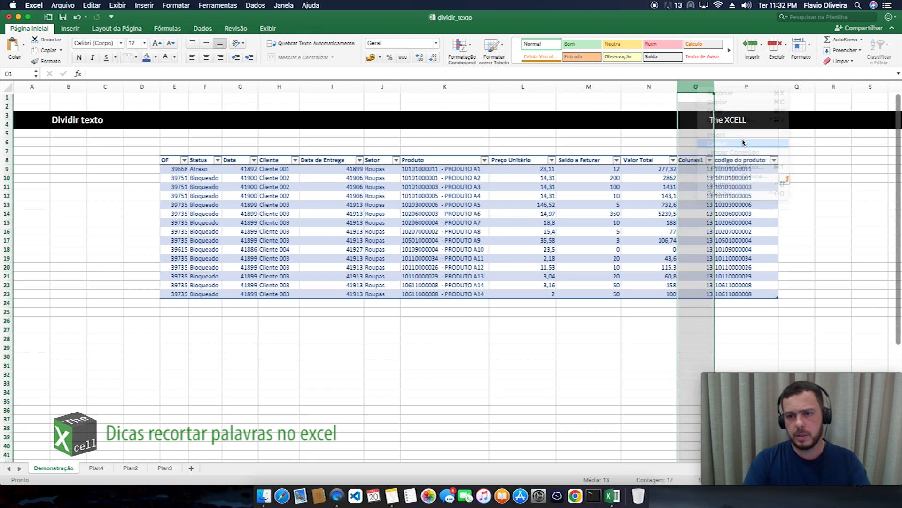
pyautogui.click(755, 192)
pyautogui.moveTo(701, 168); pyautogui.dragTo(721, 291)
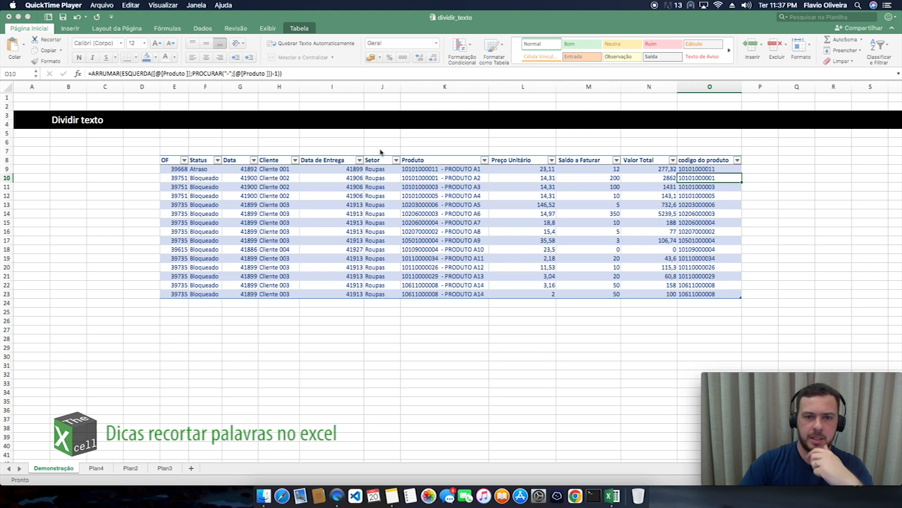
pyautogui.moveTo(758, 454)
pyautogui.click(802, 447)
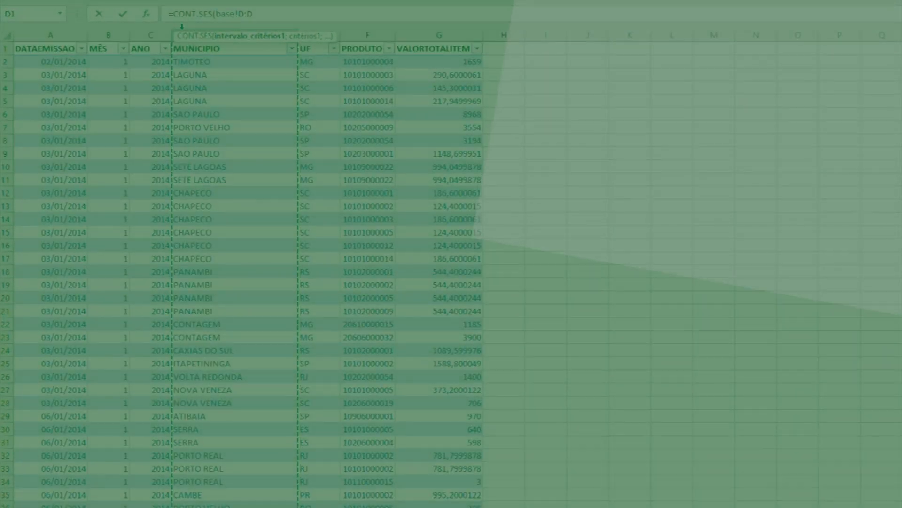
pyautogui.click(146, 33)
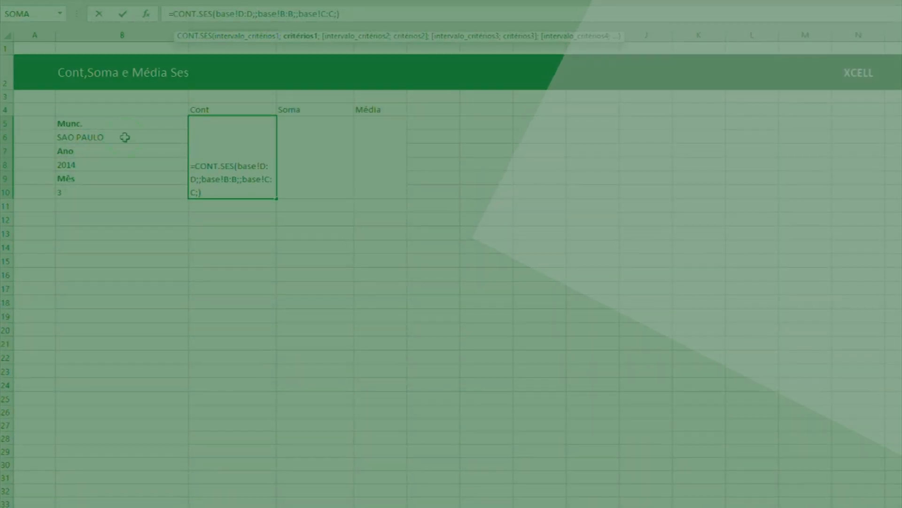
pyautogui.click(125, 137)
pyautogui.click(94, 192)
pyautogui.click(77, 165)
pyautogui.press('Return')
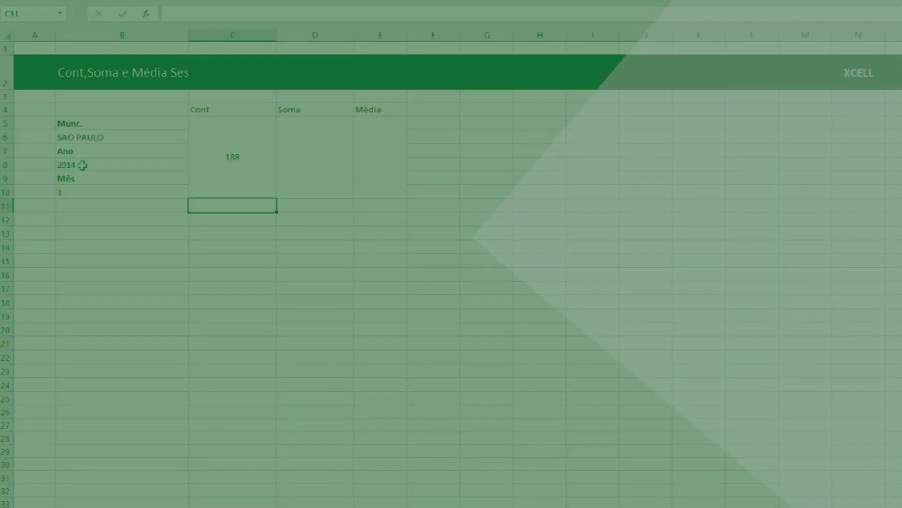
pyautogui.click(250, 165)
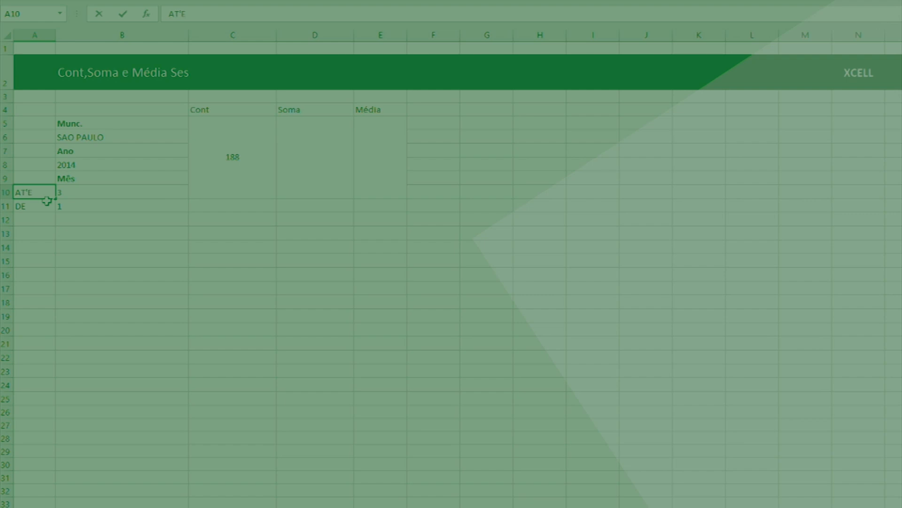
pyautogui.click(297, 13)
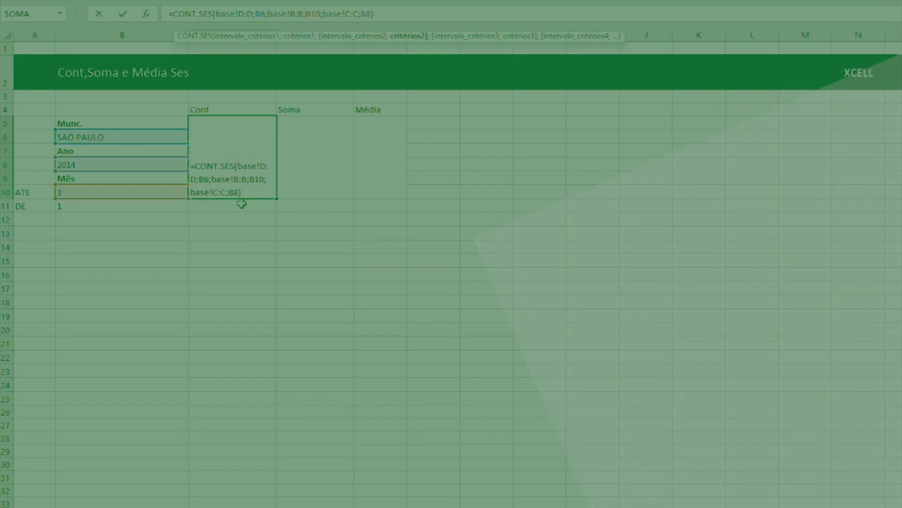